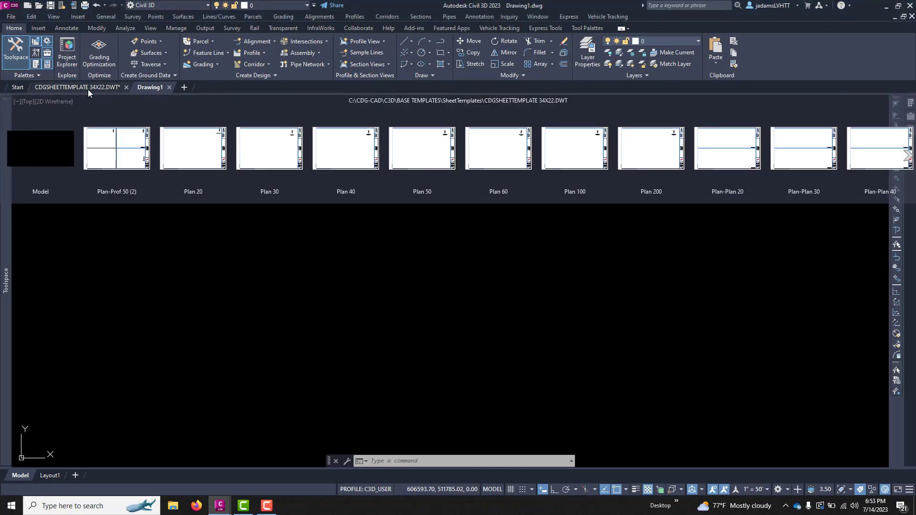
- Look at the open sheet template drawing, then return to Drawing1
click(92, 88)
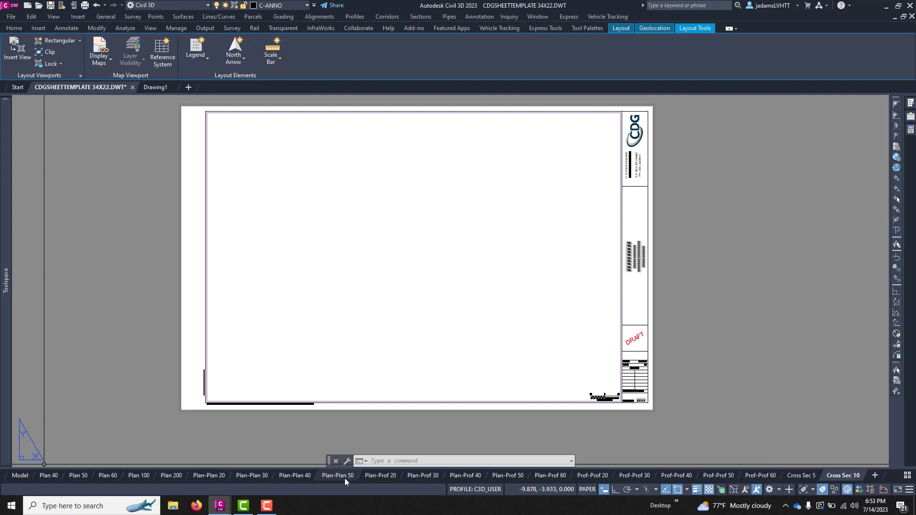
mouse_move(424, 480)
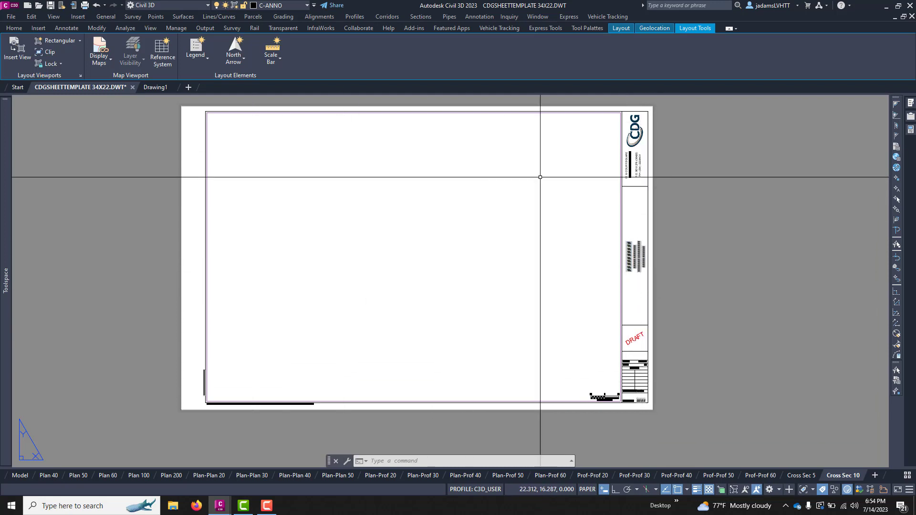
click(155, 87)
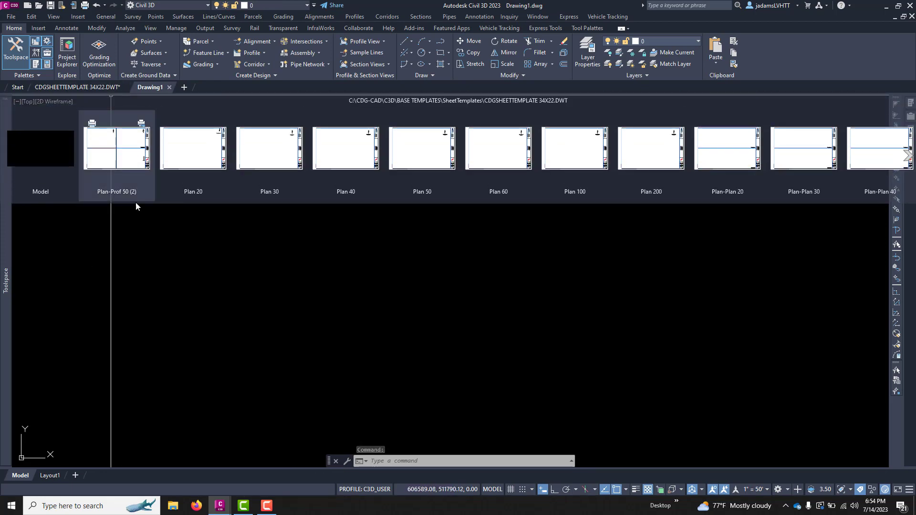
- Insert the Plan 50 layout from SheetTemplates\CDGSHEETTEMPLATE 34X22.DWT and switch to it
mouse_move(49, 476)
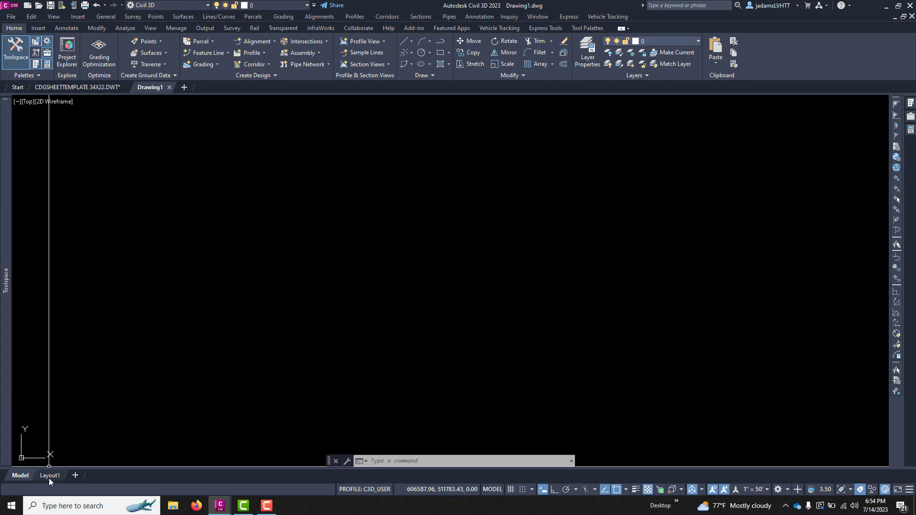
right_click(49, 478)
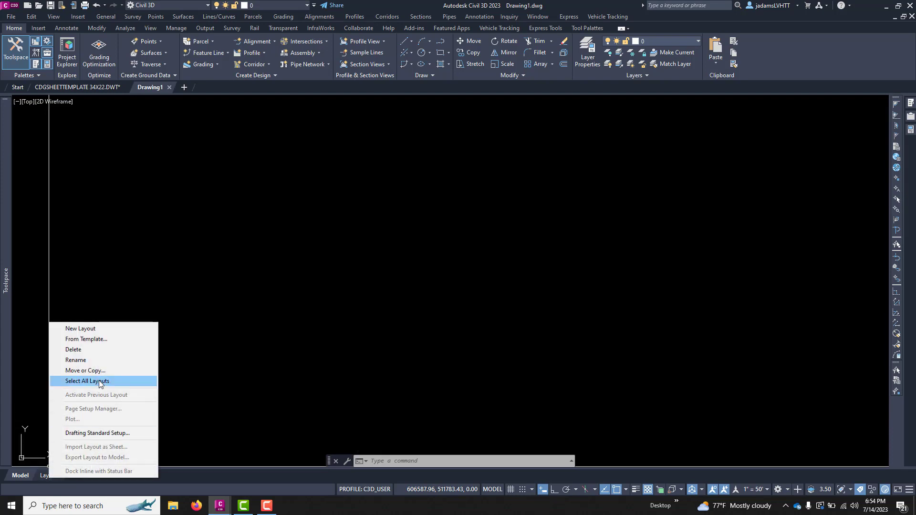
click(101, 344)
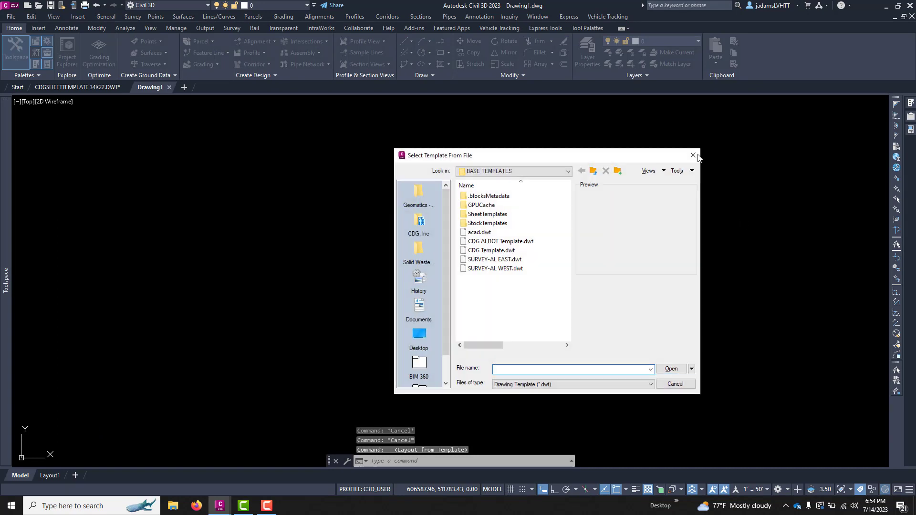
drag(594, 157, 516, 158)
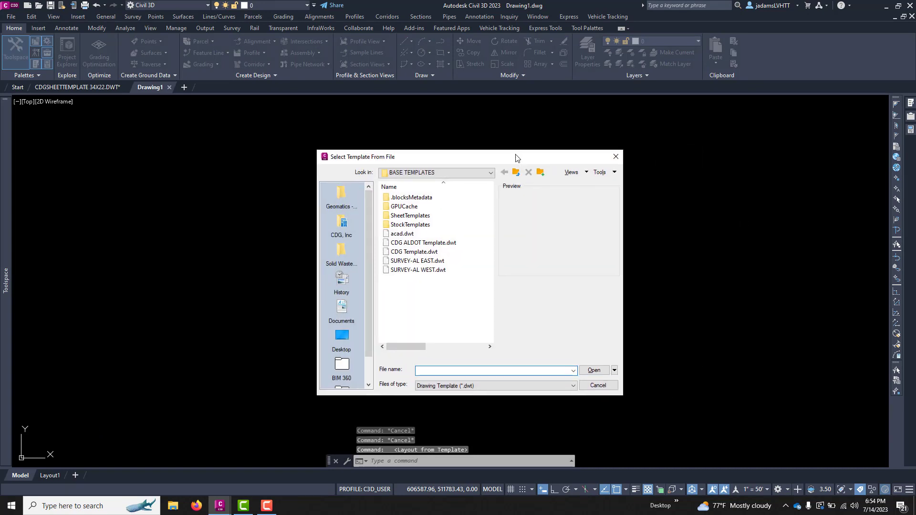
double_click(397, 216)
click(456, 226)
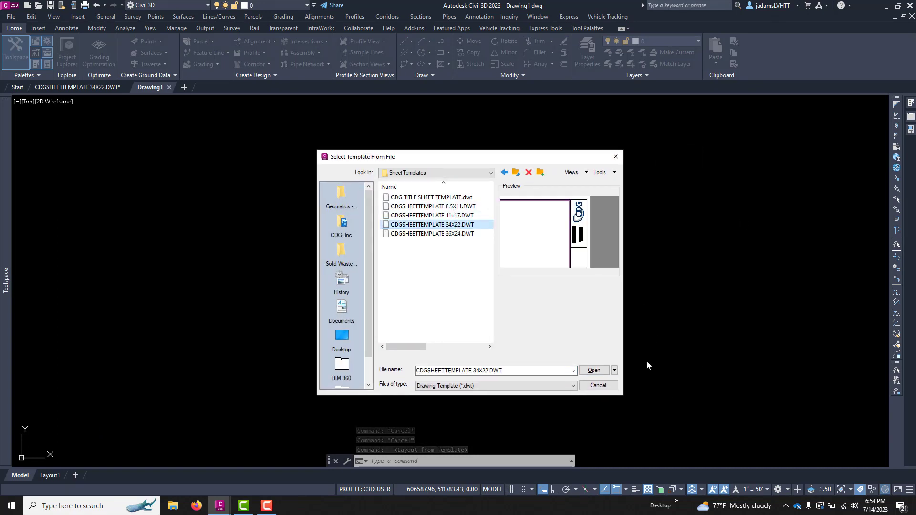
click(594, 371)
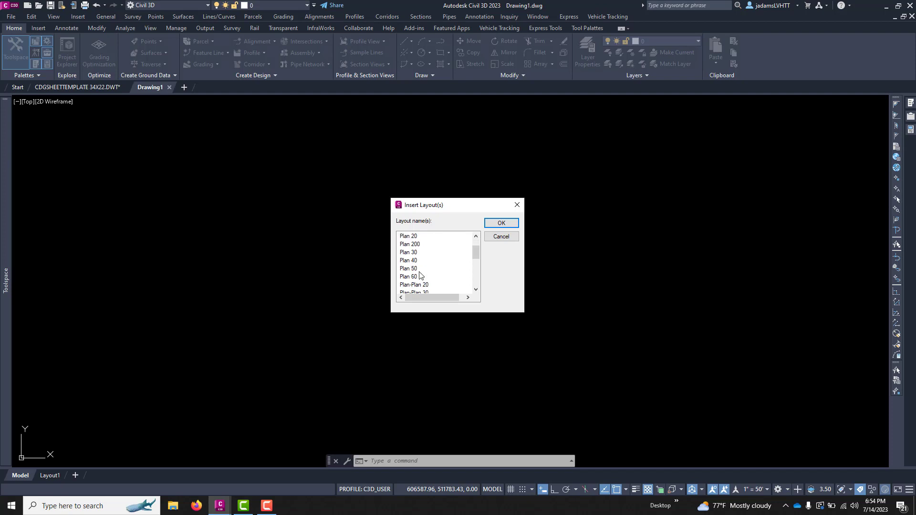
click(497, 224)
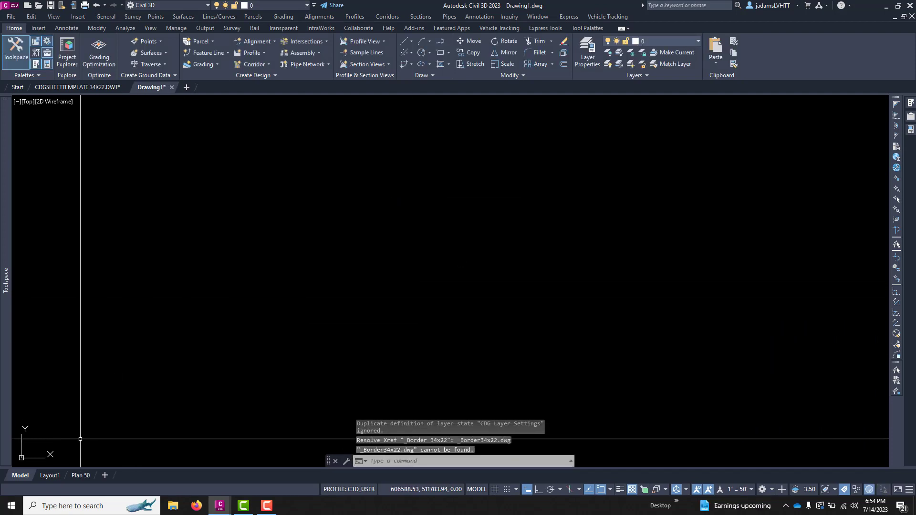
click(84, 474)
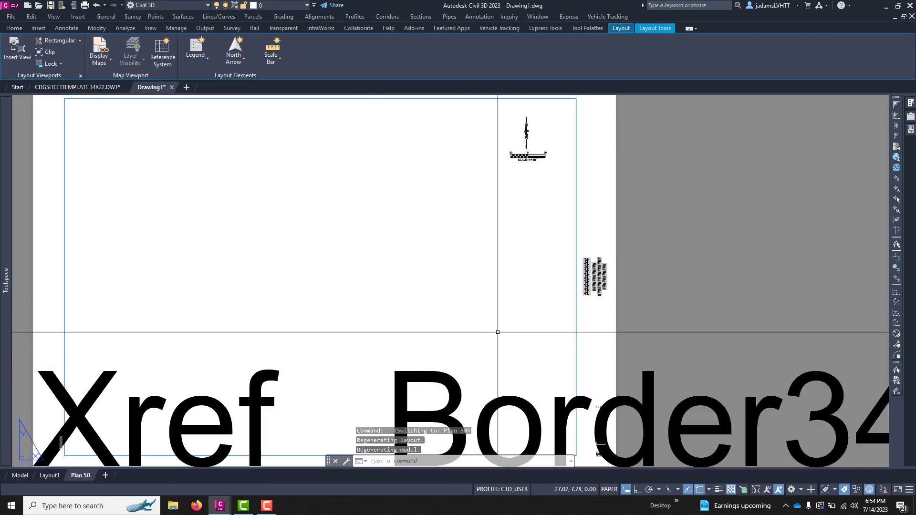
- Using XR, repath the _Border 34x22 xref to _Border34x22.dwg in BASE TEMPLATES
scroll(466, 328, up, 2)
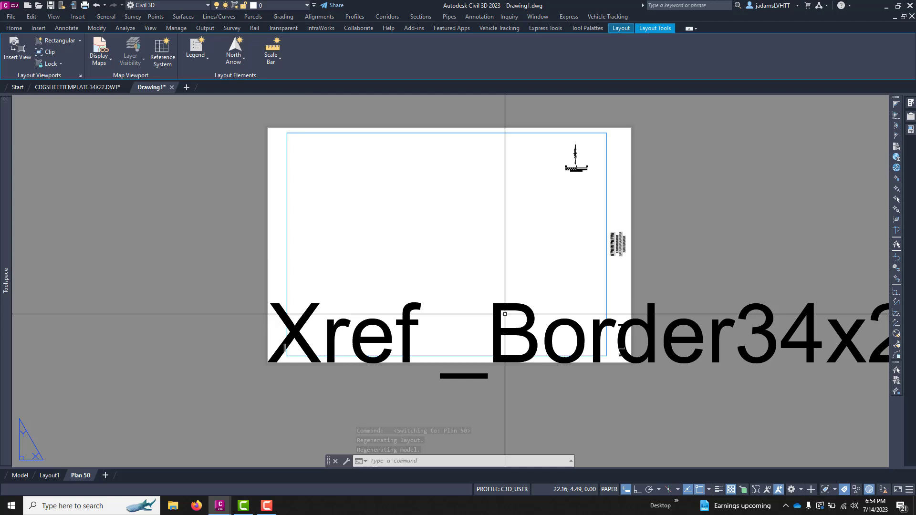
text(xr)
key(Return)
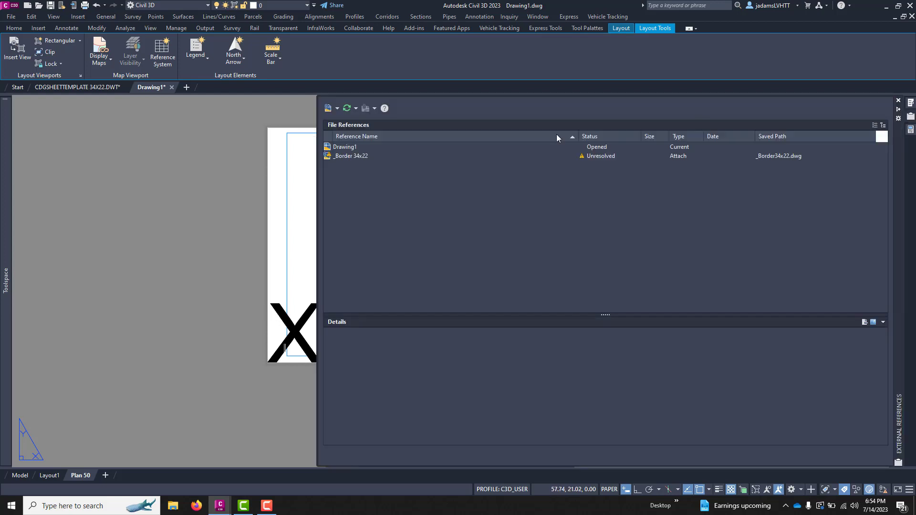
right_click(354, 156)
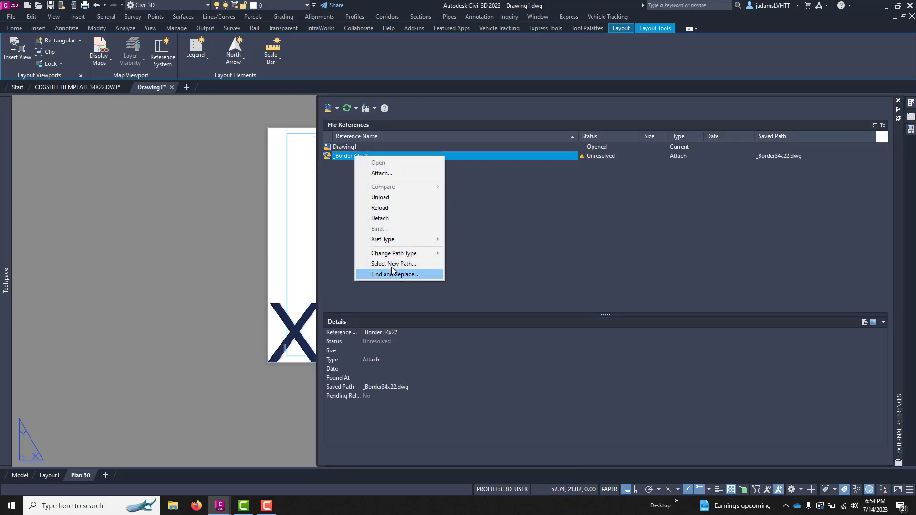
click(392, 264)
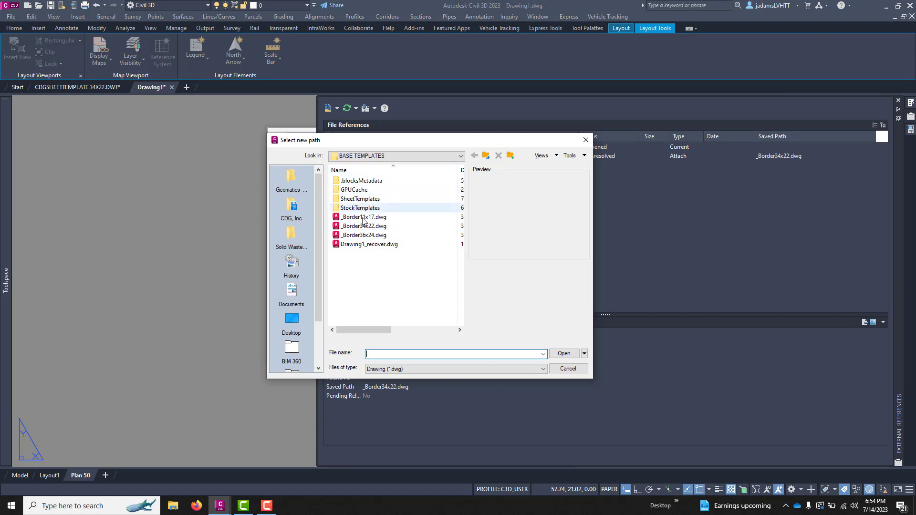
click(371, 226)
click(564, 353)
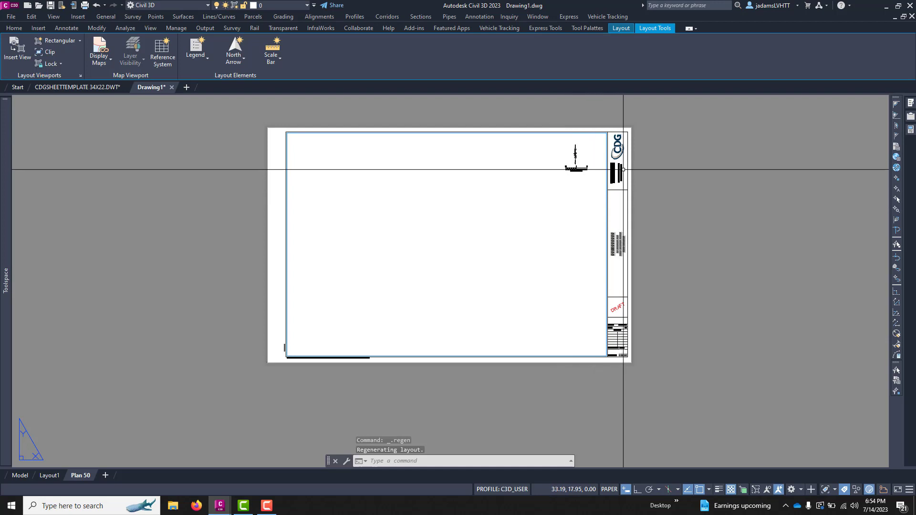
mouse_move(911, 129)
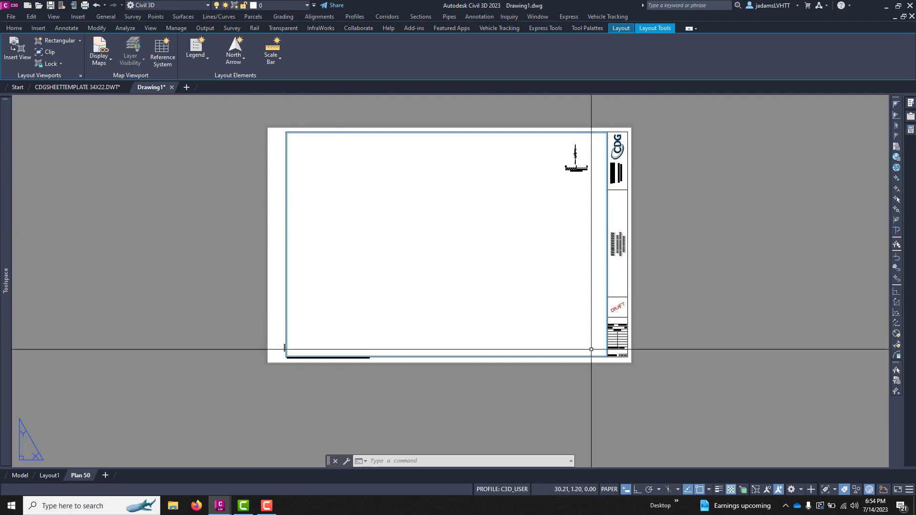
scroll(654, 353, up, 5)
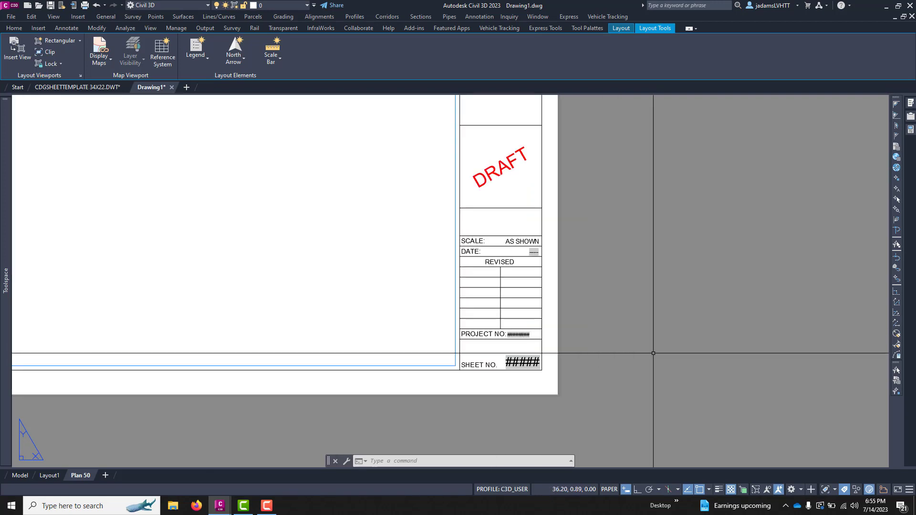
scroll(631, 374, down, 5)
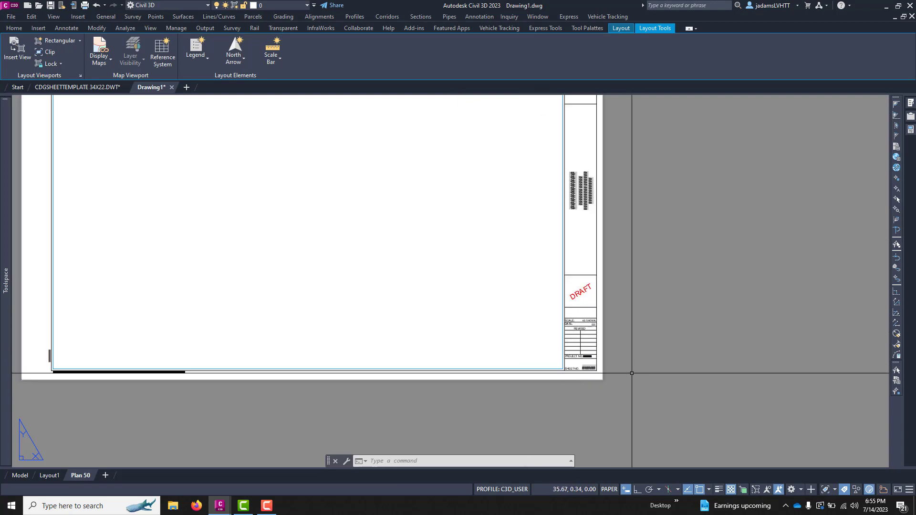
scroll(485, 321, up, 2)
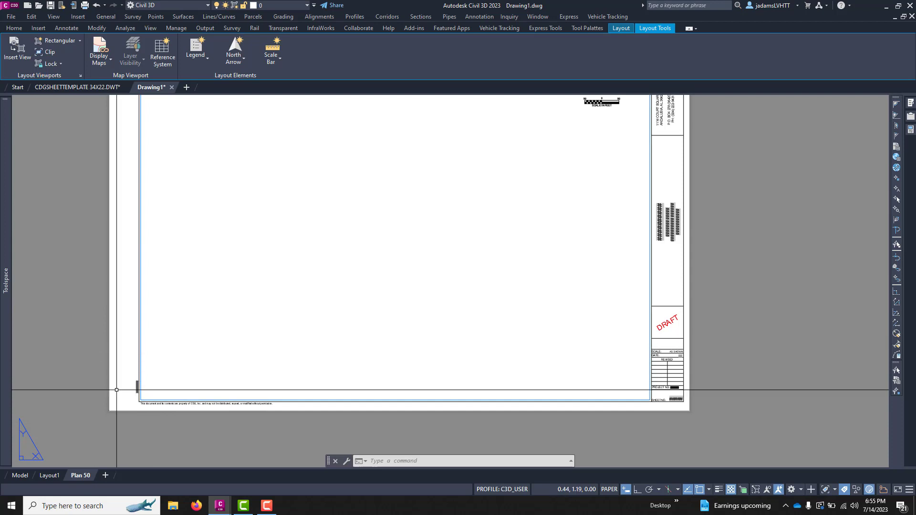
- Keep Plan 50's page setup as AutoCAD PDF on ANSI full bleed D 34x22 landscape
right_click(87, 477)
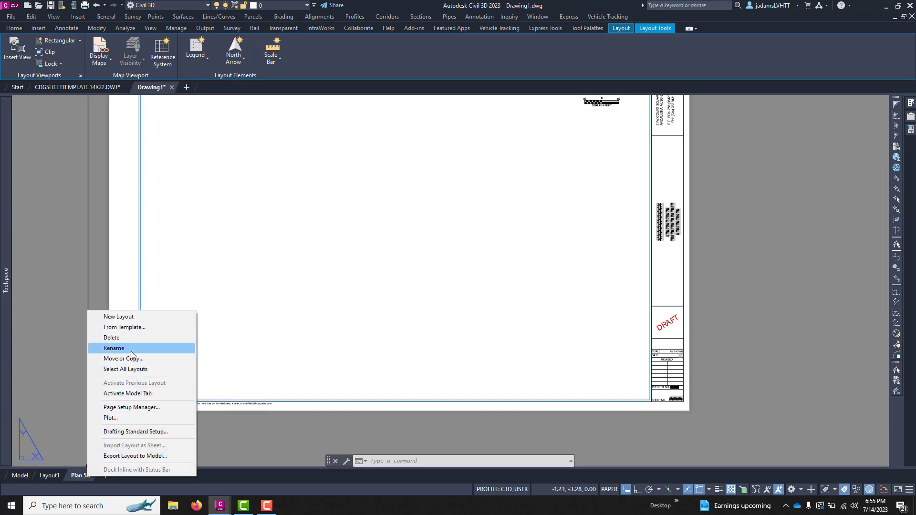
click(139, 409)
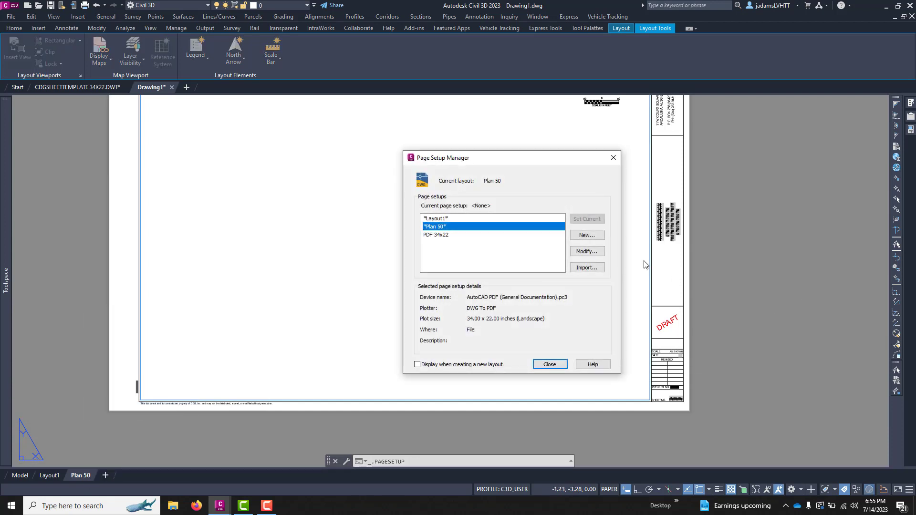
click(596, 253)
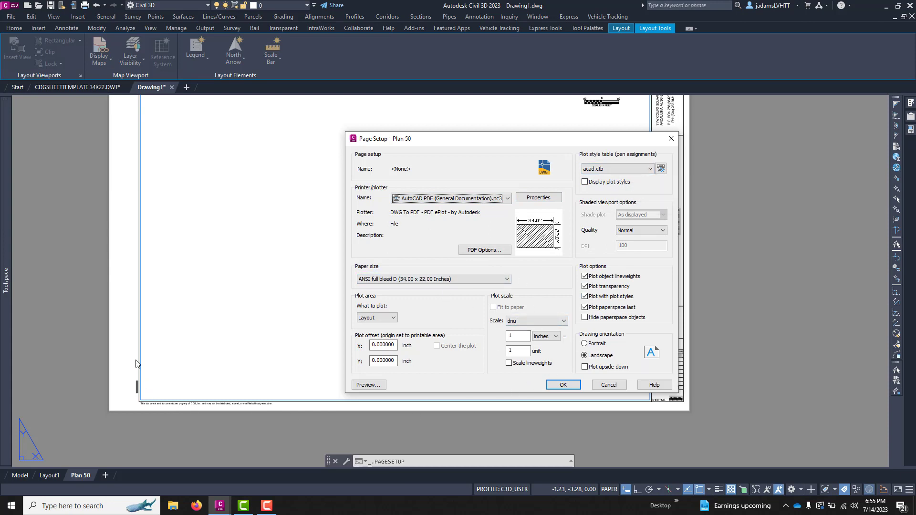
click(611, 386)
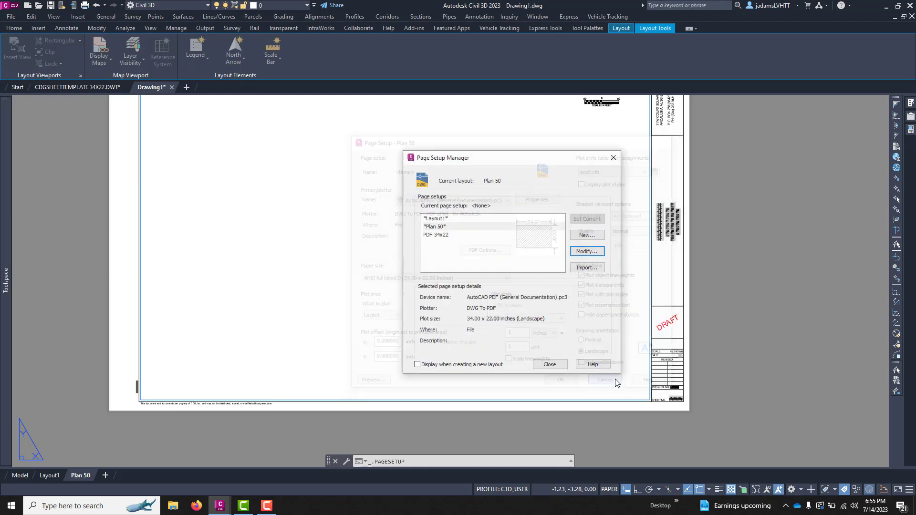
click(550, 365)
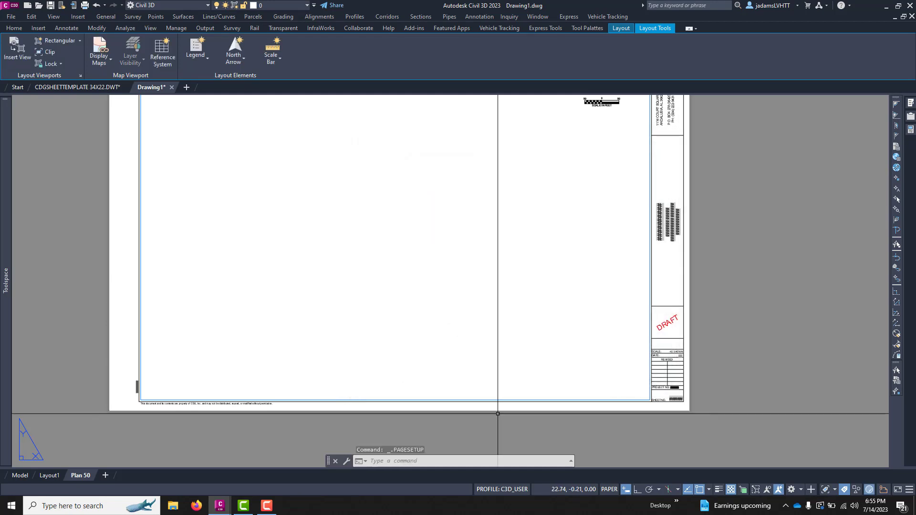
scroll(477, 321, down, 2)
scroll(476, 321, up, 2)
scroll(457, 346, down, 2)
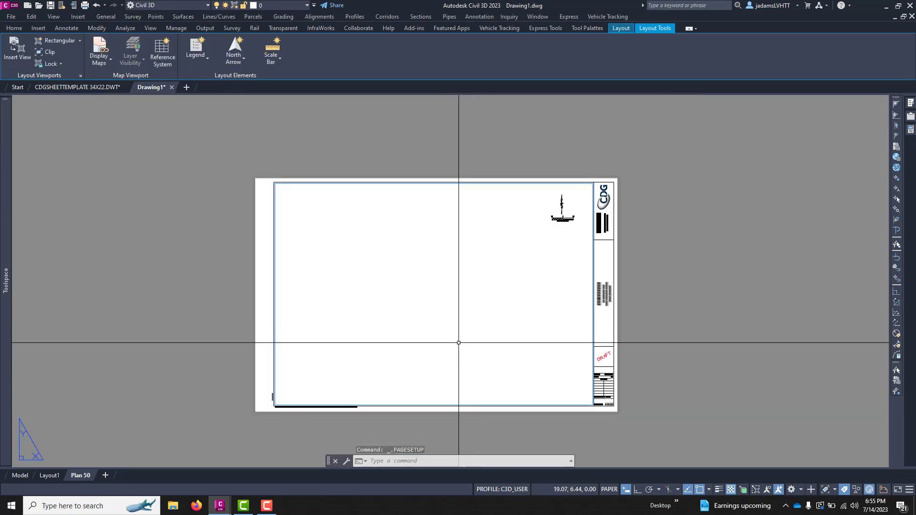
middle_drag(427, 331, 404, 322)
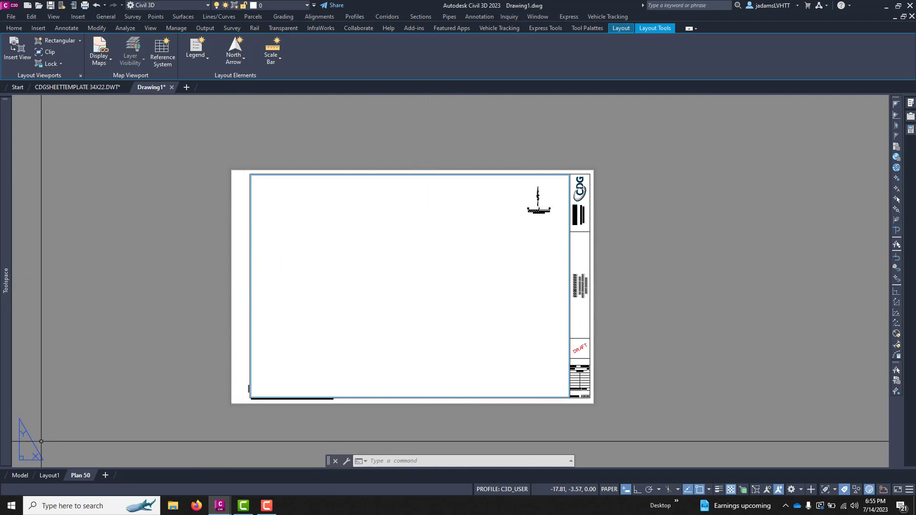
- Insert the Plan-Prof 50 layout from SheetTemplates\CDGSHEETTEMPLATE 34X22.DWT
right_click(80, 475)
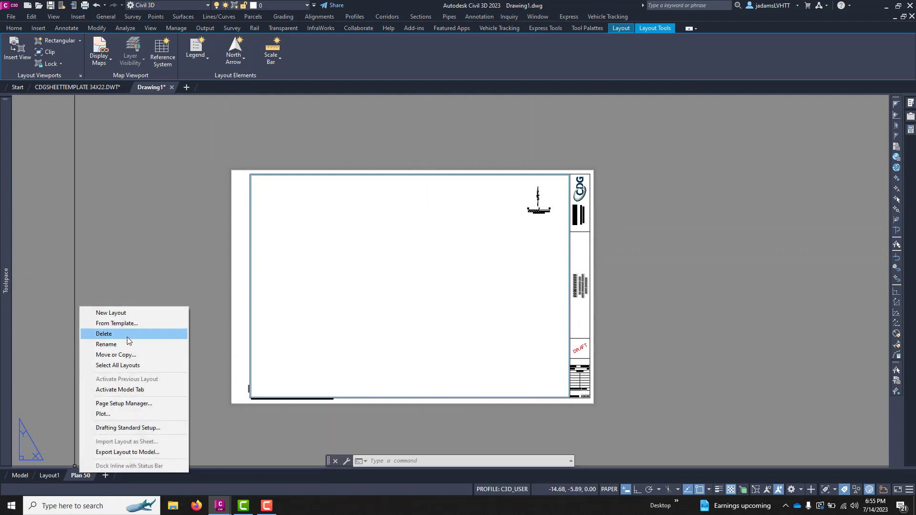
click(124, 325)
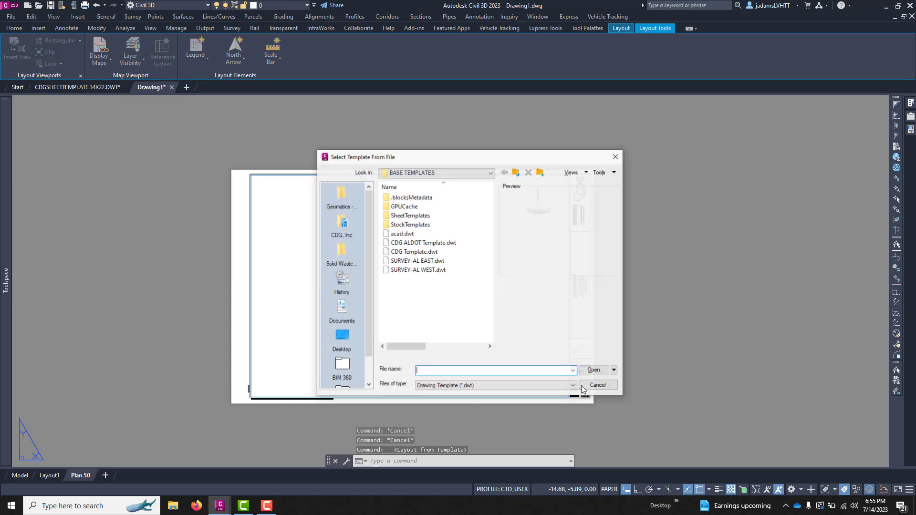
double_click(410, 216)
click(442, 225)
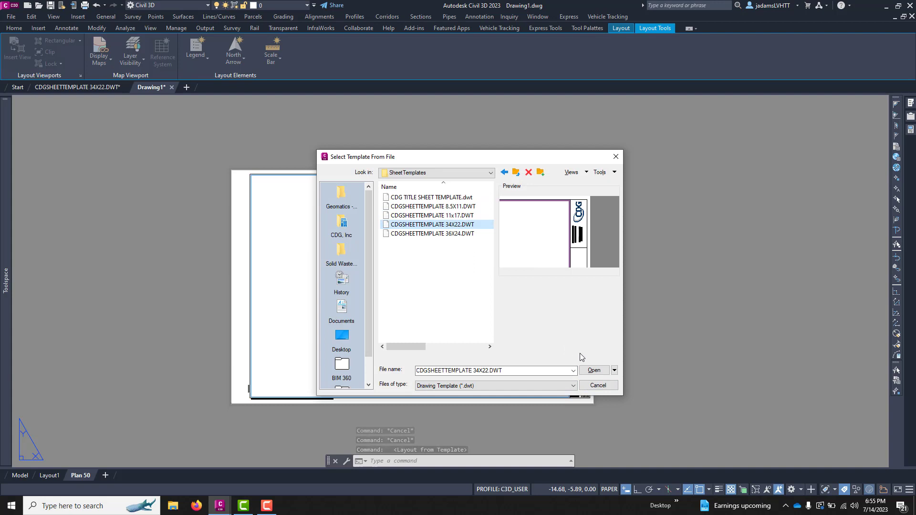
click(588, 372)
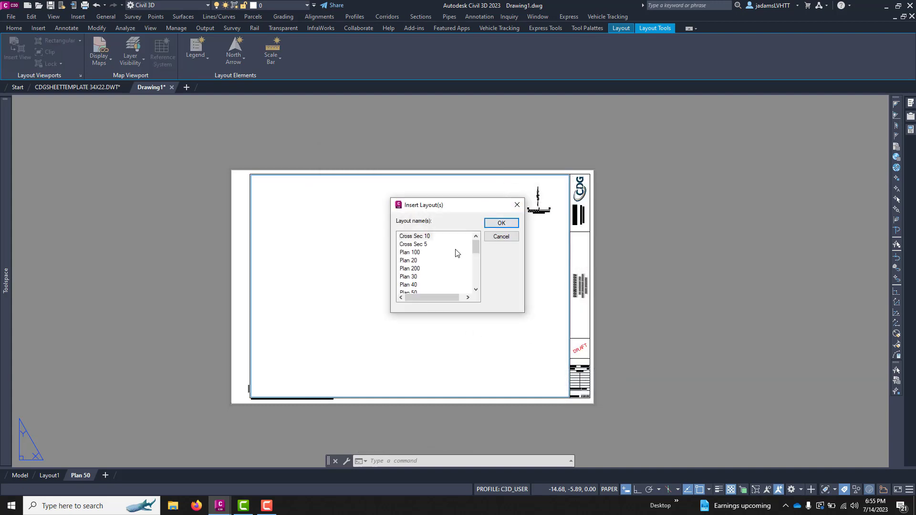
scroll(477, 245, down, 1)
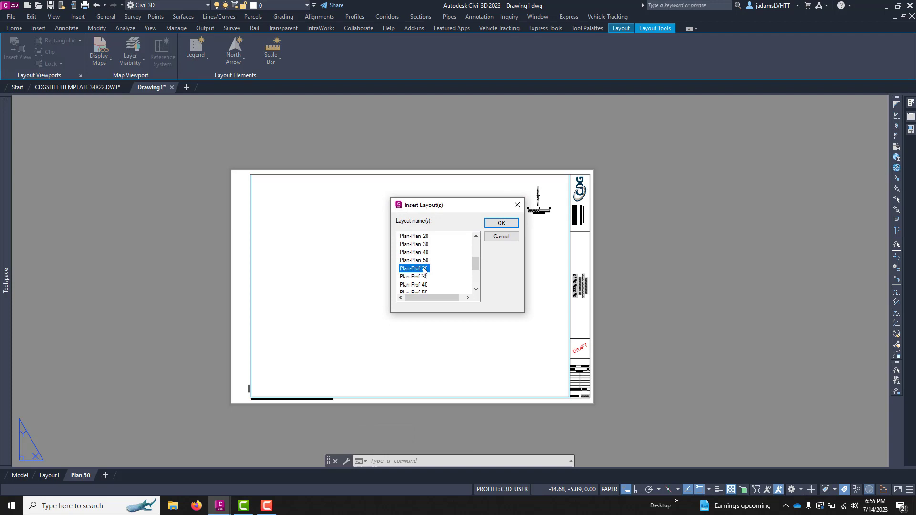
click(501, 224)
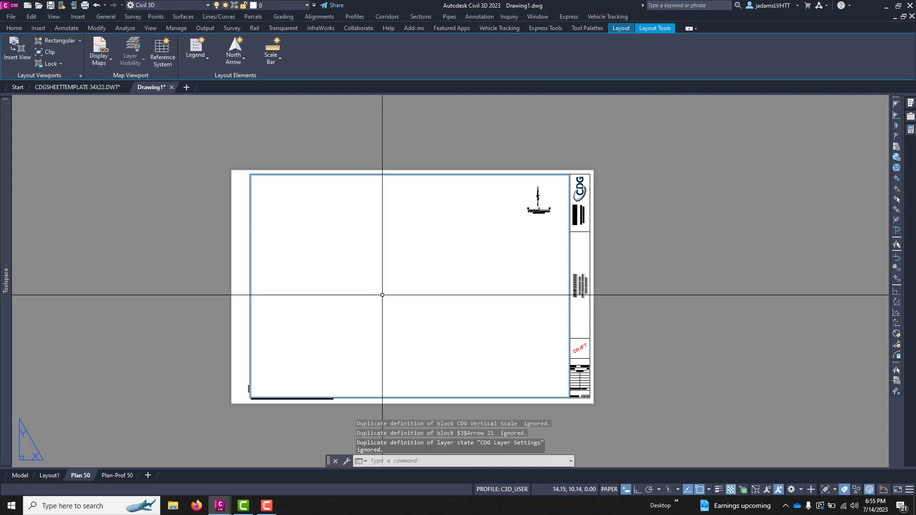
- Open the Plan-Prof 50 layout and pin the Properties palette docked
click(119, 476)
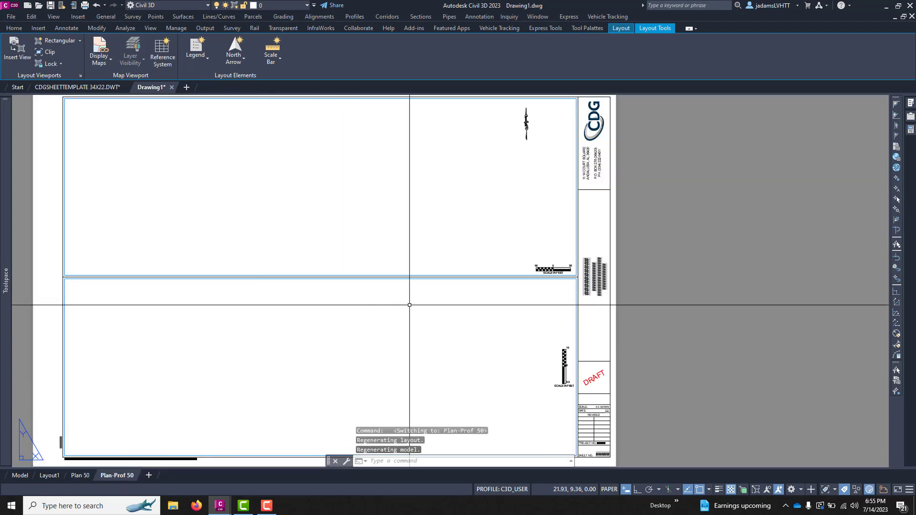
scroll(410, 305, down, 1)
scroll(353, 315, up, 1)
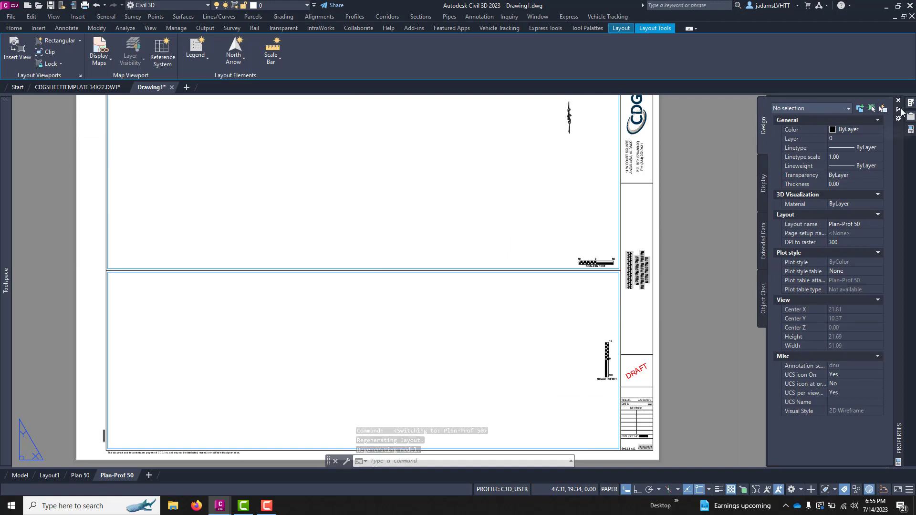
click(897, 112)
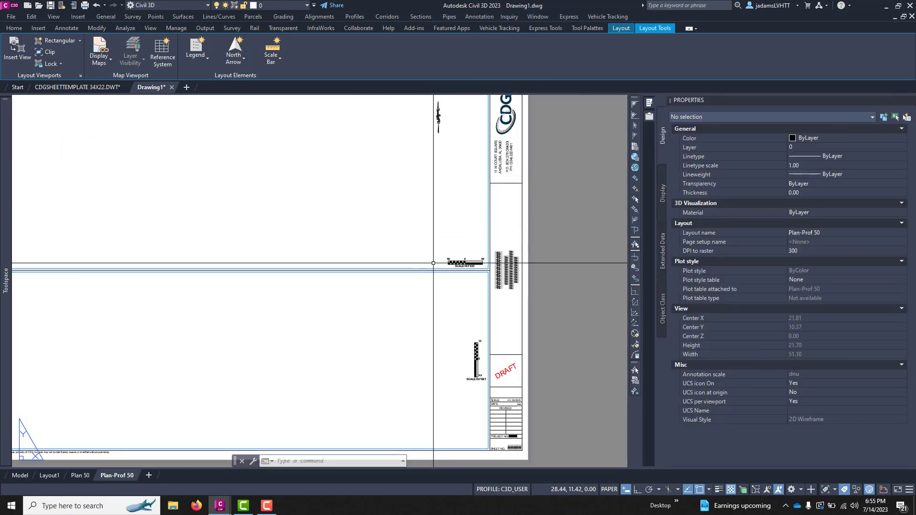
- Check the upper and lower viewports' properties, including the 1" = 50' scale
click(434, 270)
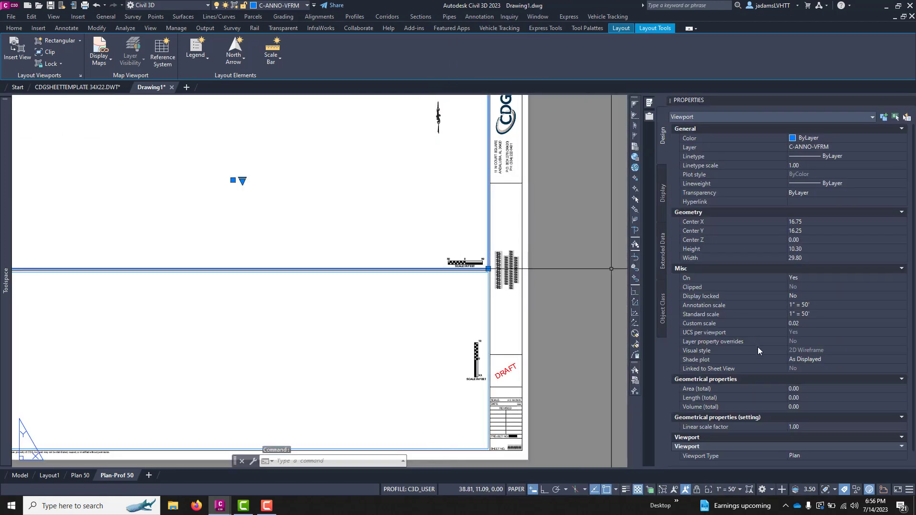
scroll(776, 439, down, 1)
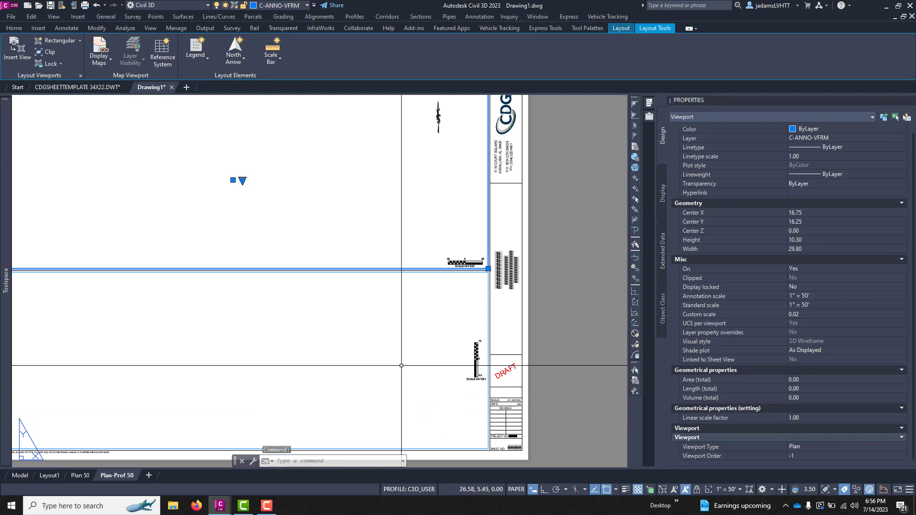
key(Escape)
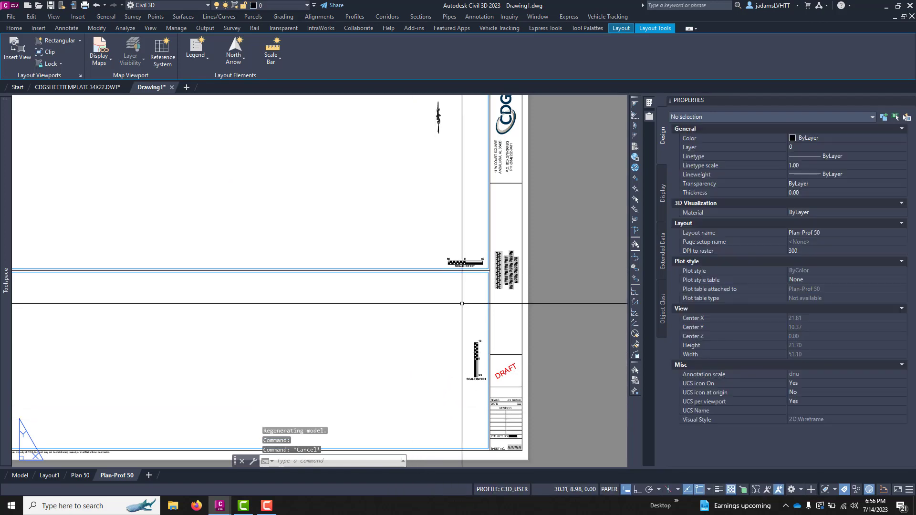
click(487, 295)
scroll(764, 424, down, 1)
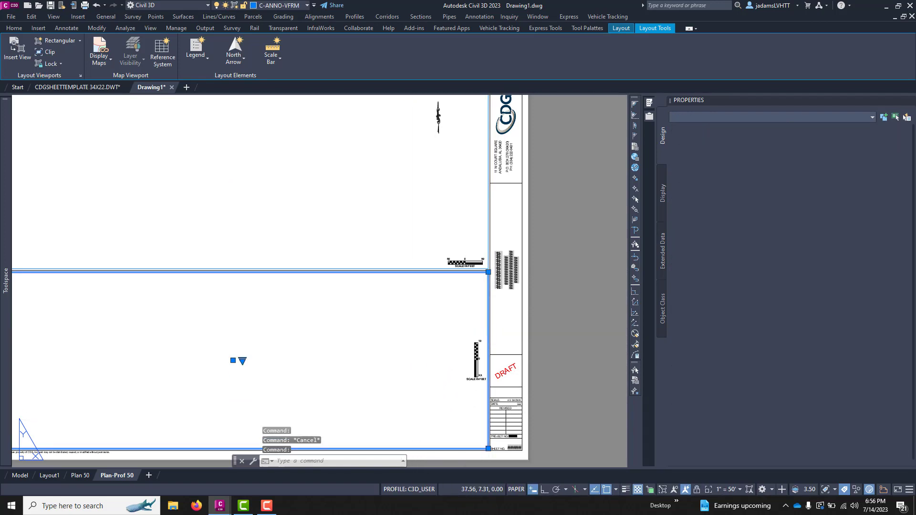
click(583, 317)
scroll(403, 280, down, 2)
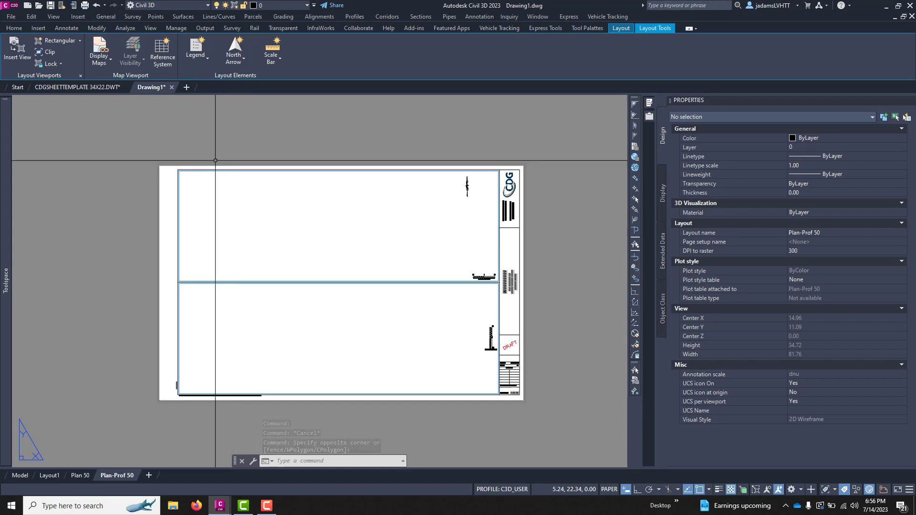
- Show the Output ribbon tools and return to the Plan 50 layout
click(125, 28)
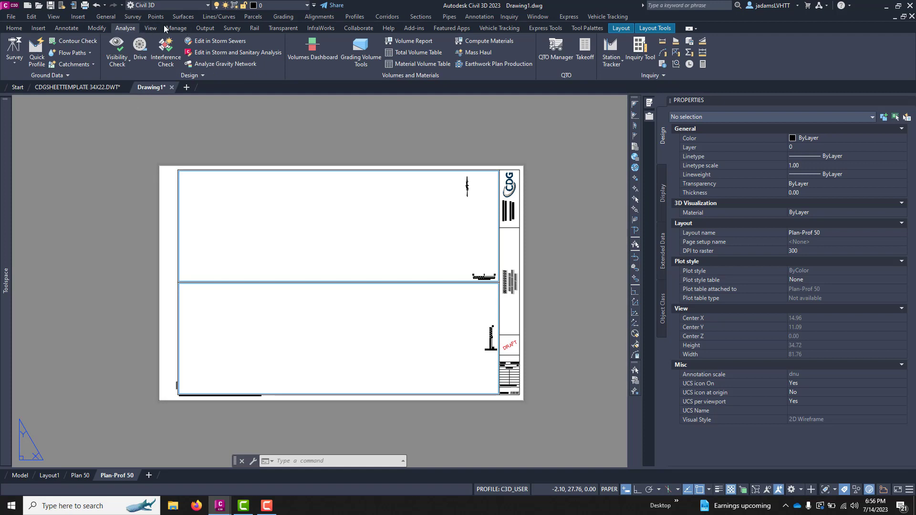
click(206, 29)
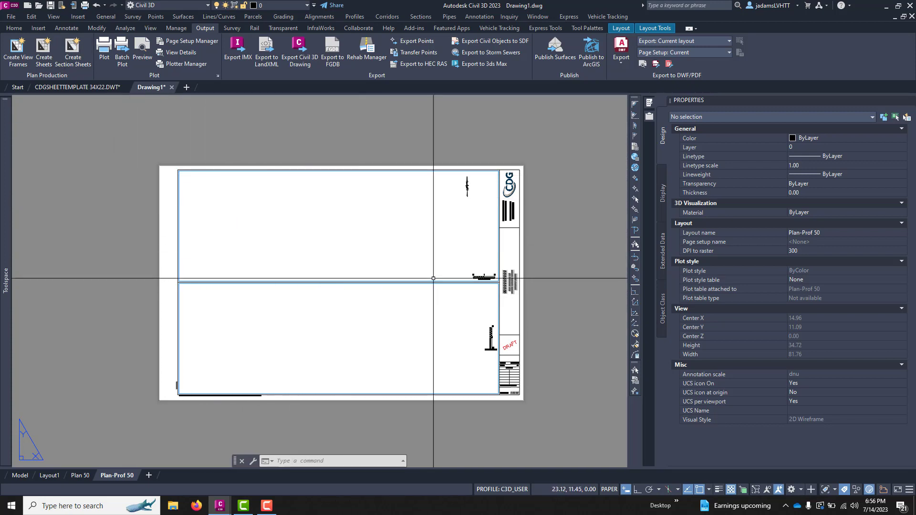
middle_drag(325, 281, 321, 249)
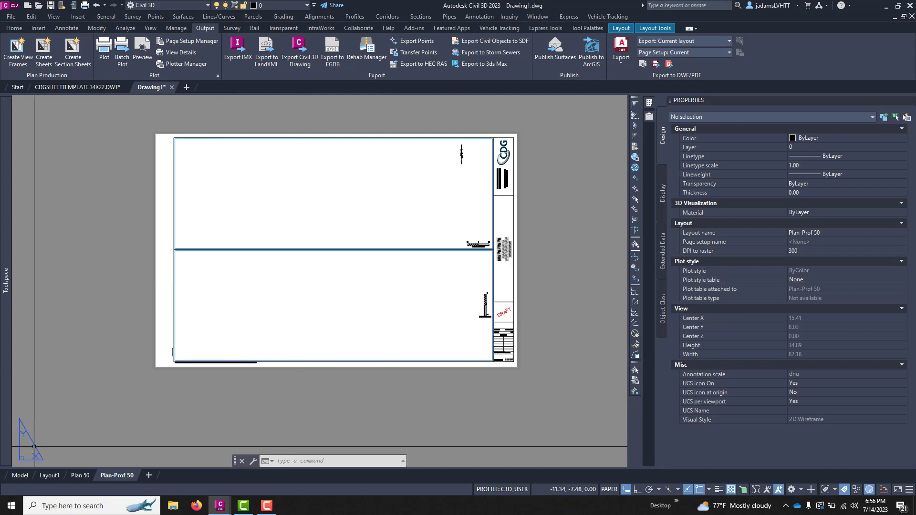
click(71, 476)
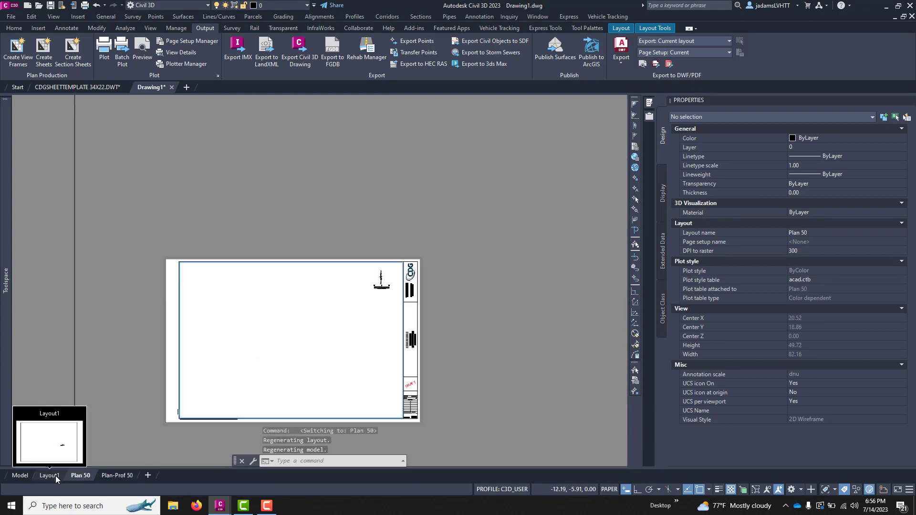
scroll(312, 365, up, 2)
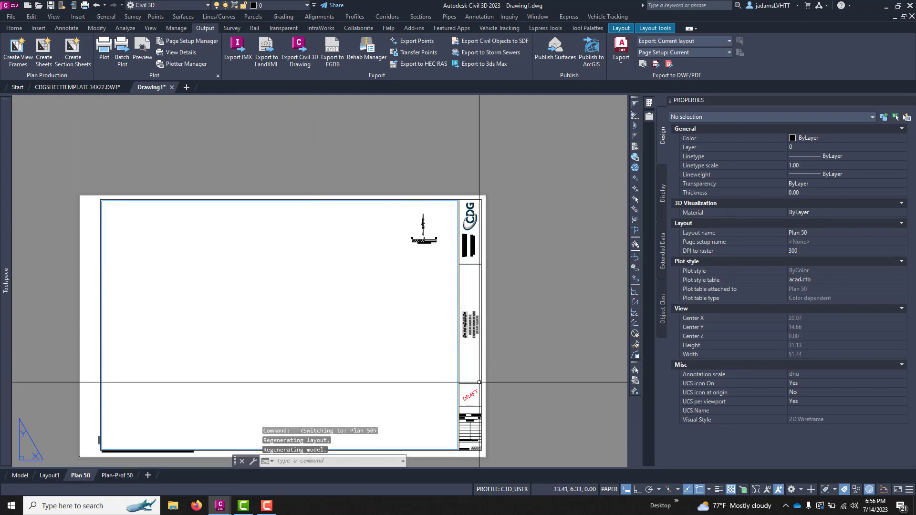